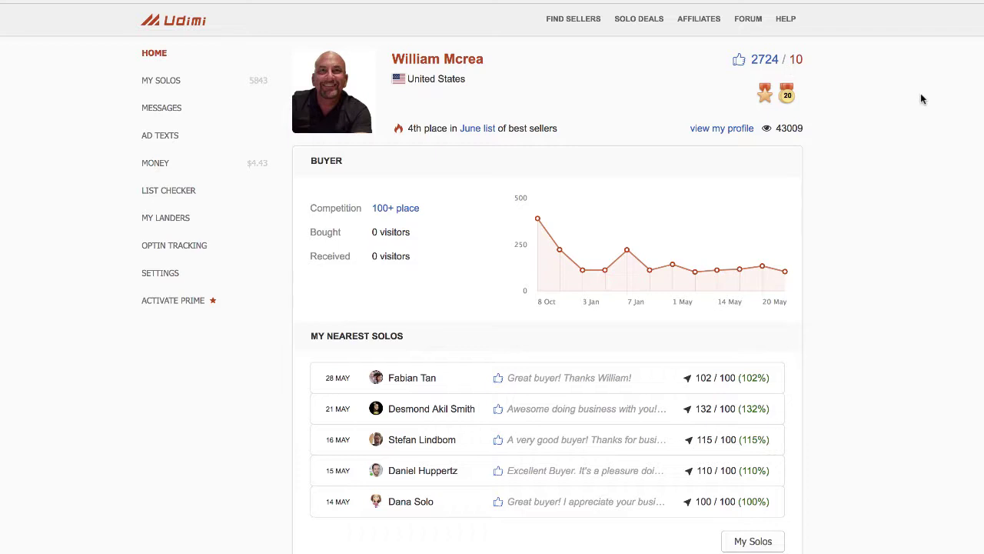
Open the complete list of help tutorials and bring up the seller tutorial "Rules. Read!".
{"action": "left_click", "coordinate": [791, 20]}
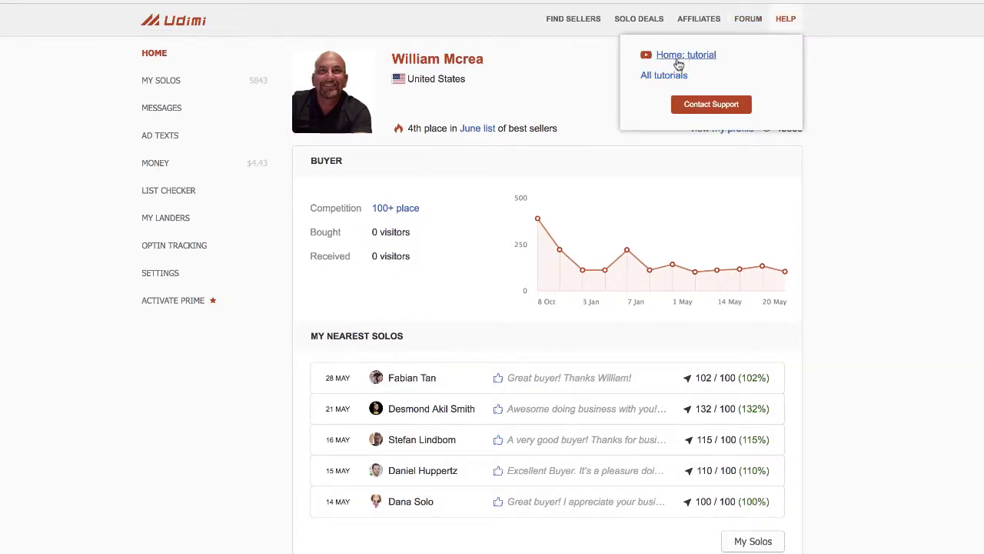
{"action": "left_click", "coordinate": [666, 79]}
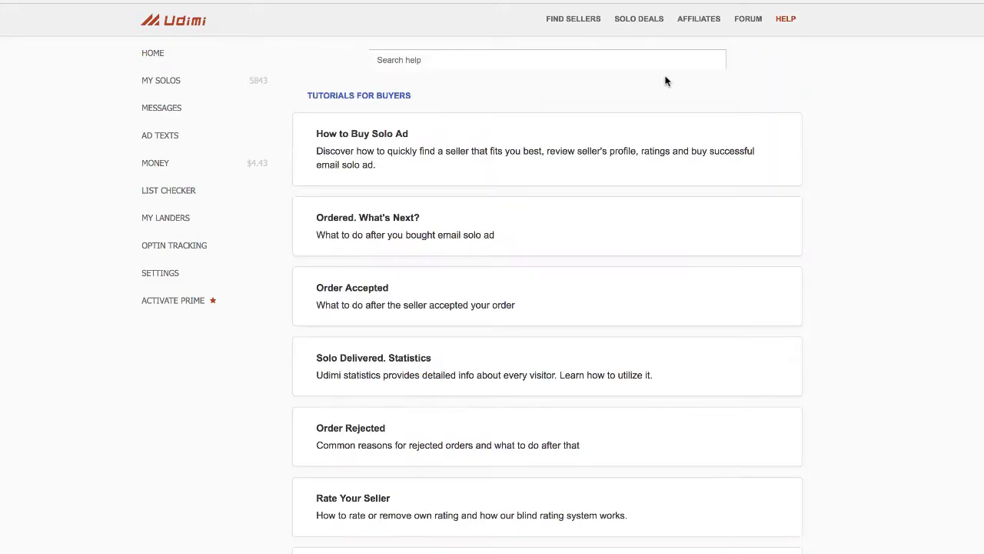
{"action": "scroll", "coordinate": [949, 239], "scroll_direction": "down", "scroll_amount": 6}
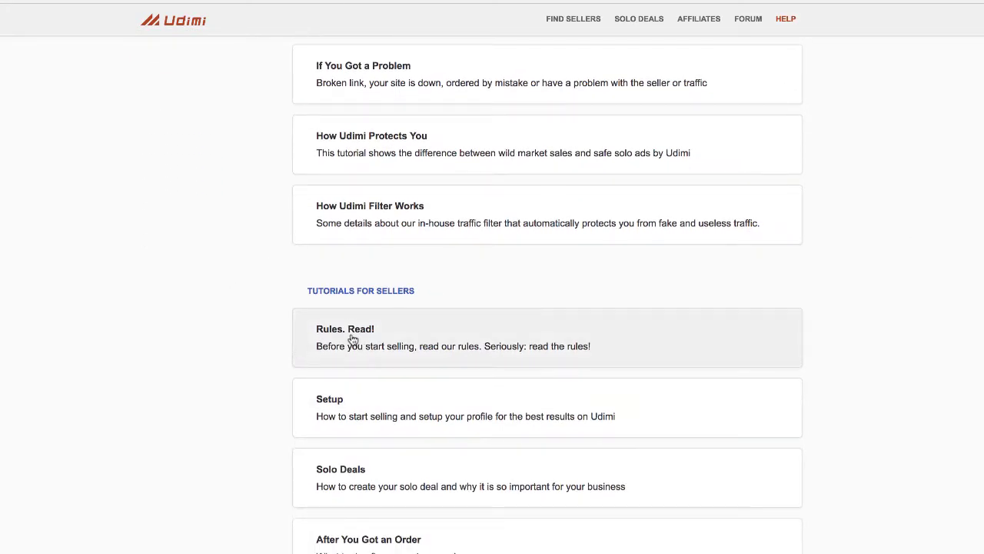
{"action": "left_click", "coordinate": [378, 336]}
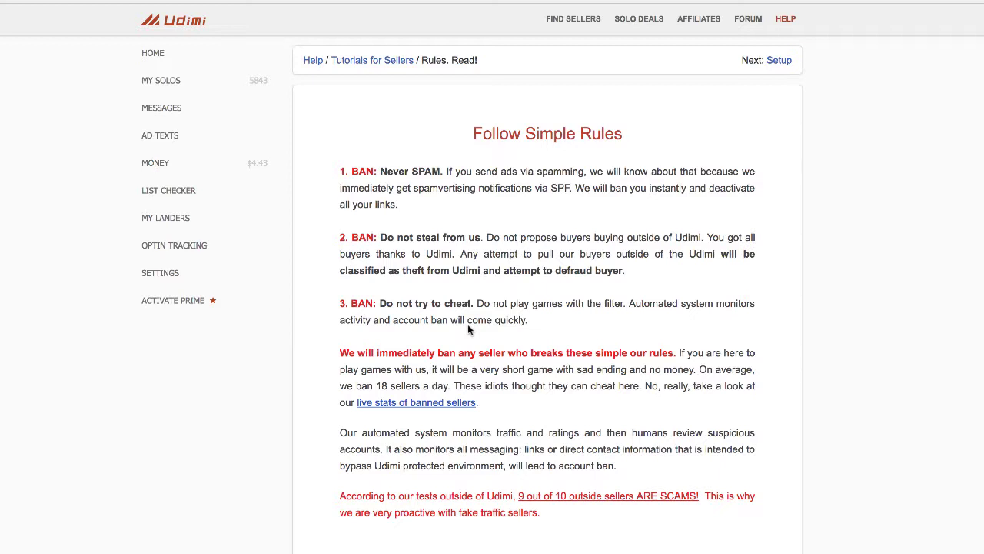
Open the live stats of banned sellers and read how the Udimi click filter identifies useless traffic and filters visitors.
{"action": "left_click", "coordinate": [413, 403]}
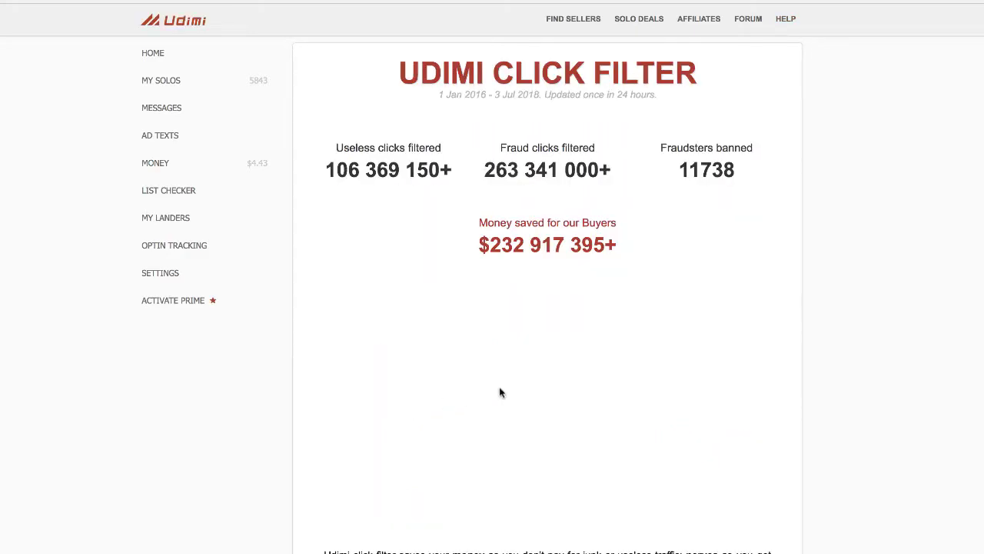
{"action": "scroll", "coordinate": [835, 270], "scroll_direction": "down", "scroll_amount": 10}
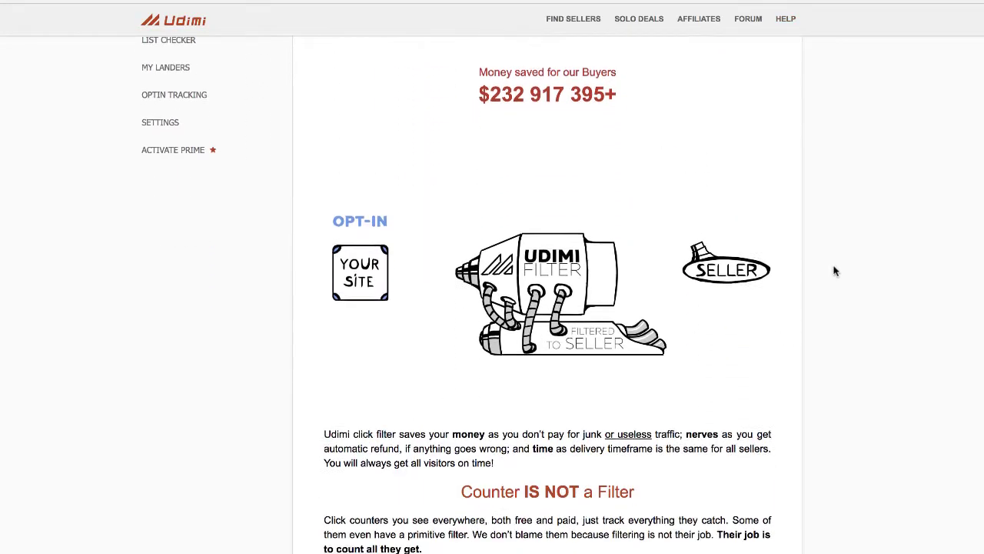
{"action": "scroll", "coordinate": [835, 270], "scroll_direction": "down", "scroll_amount": 5}
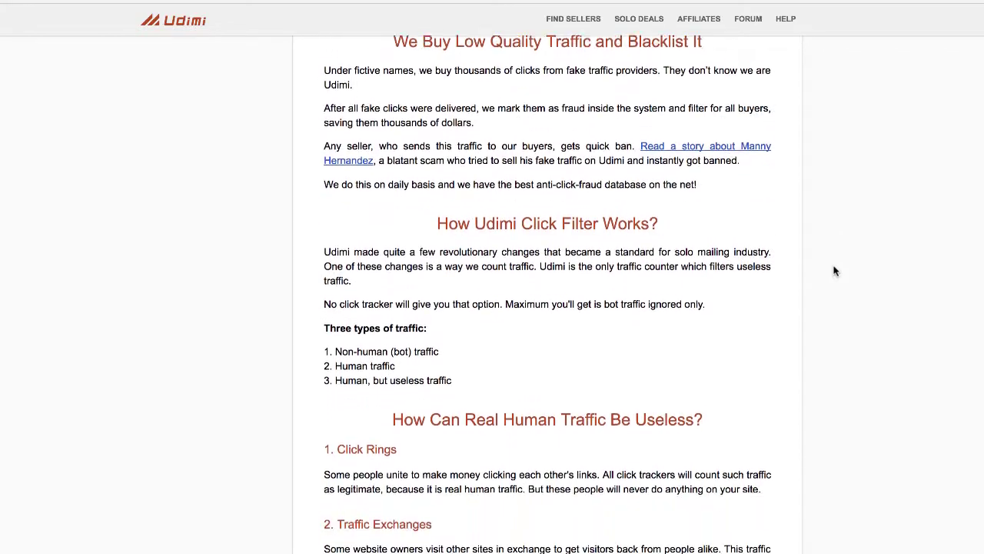
{"action": "scroll", "coordinate": [835, 270], "scroll_direction": "down", "scroll_amount": 2}
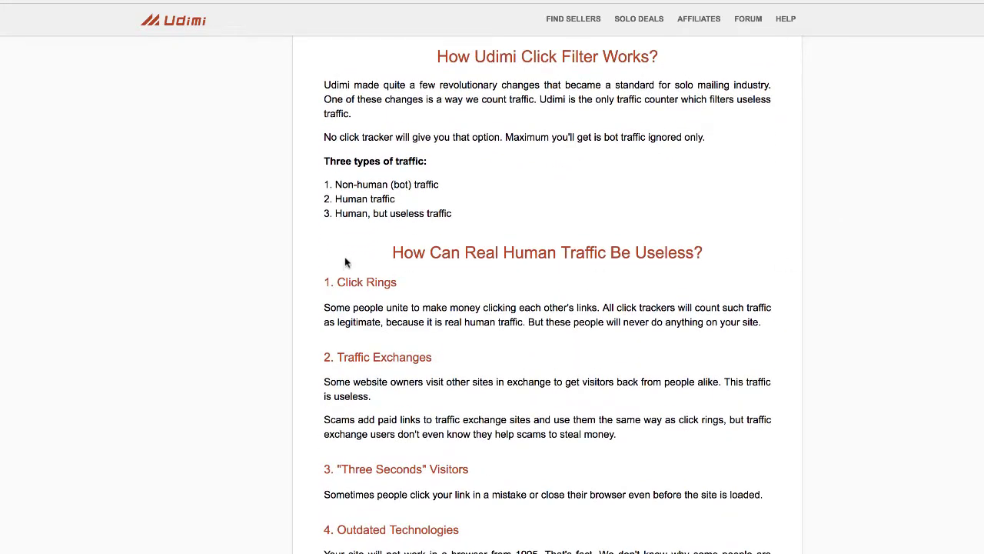
{"action": "scroll", "coordinate": [567, 283], "scroll_direction": "down", "scroll_amount": 3}
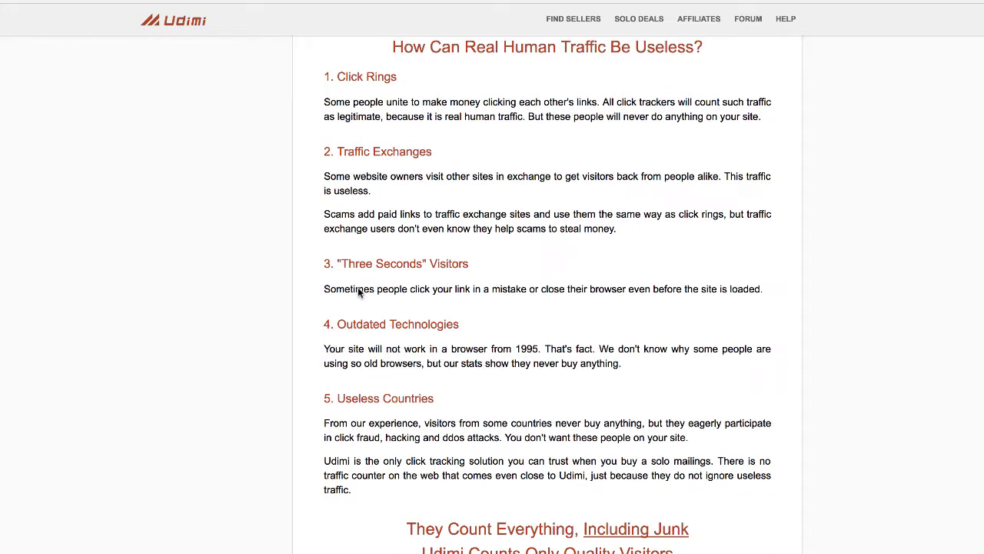
{"action": "scroll", "coordinate": [358, 291], "scroll_direction": "down", "scroll_amount": 3}
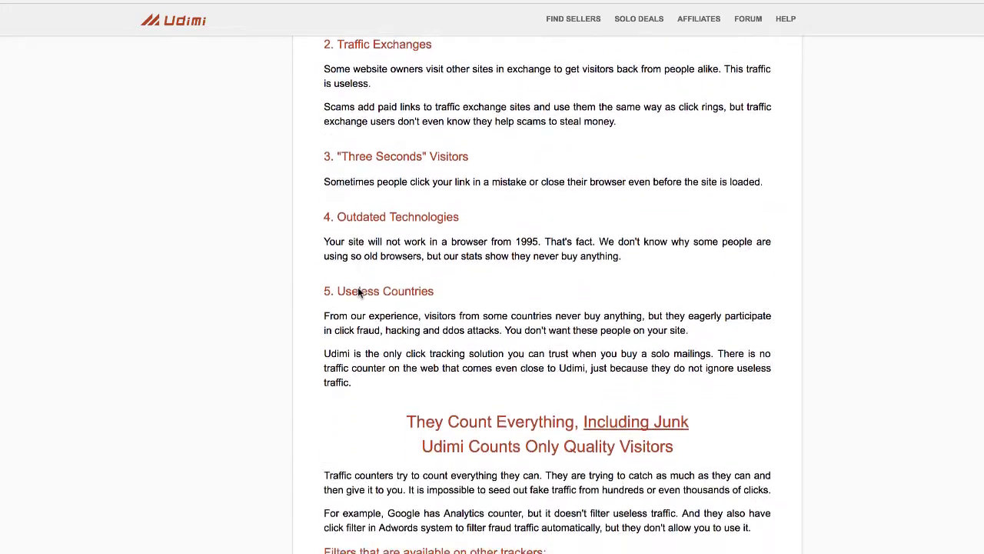
{"action": "scroll", "coordinate": [357, 291], "scroll_direction": "down", "scroll_amount": 6}
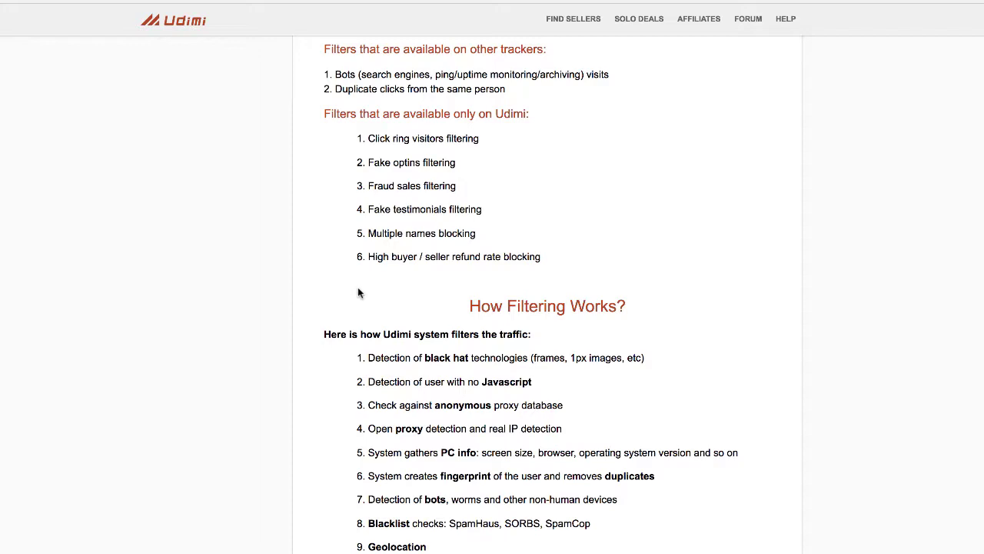
{"action": "scroll", "coordinate": [358, 291], "scroll_direction": "up", "scroll_amount": 1}
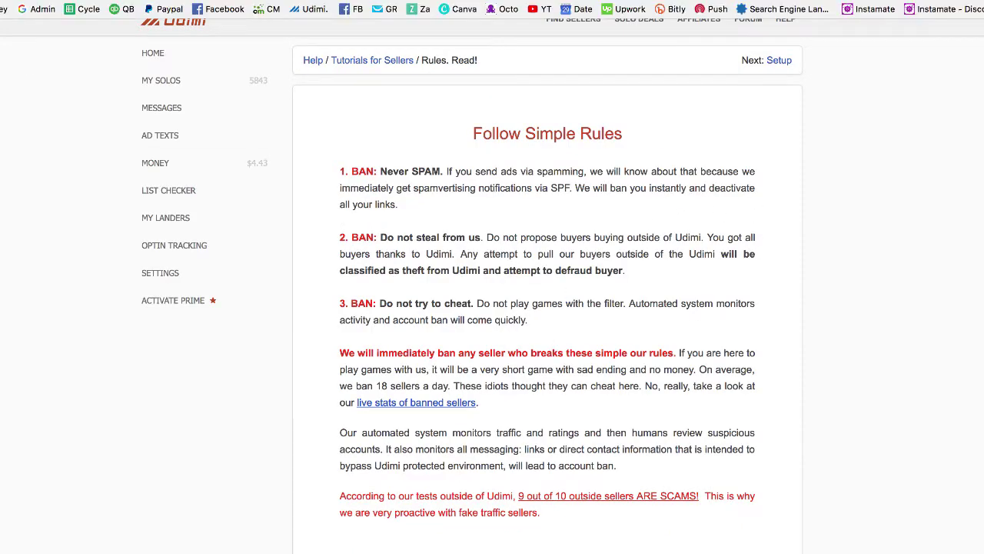
Return to the tutorials list, open the seller tutorial "Setup", and review its instructions for setting the seller profile.
{"action": "left_click", "coordinate": [46, 1]}
{"action": "scroll", "coordinate": [496, 268], "scroll_direction": "down", "scroll_amount": 1}
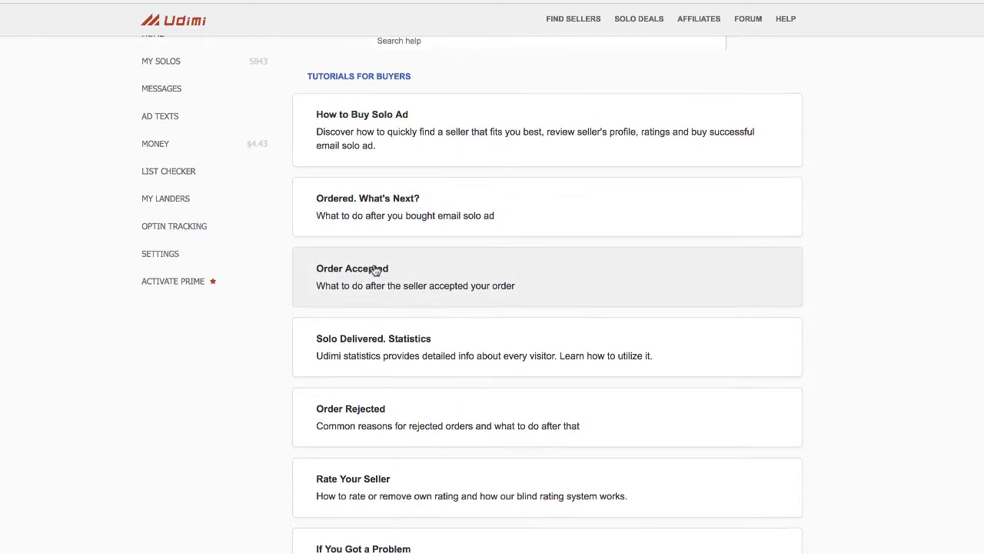
{"action": "scroll", "coordinate": [375, 269], "scroll_direction": "up", "scroll_amount": 1}
{"action": "scroll", "coordinate": [375, 269], "scroll_direction": "down", "scroll_amount": 10}
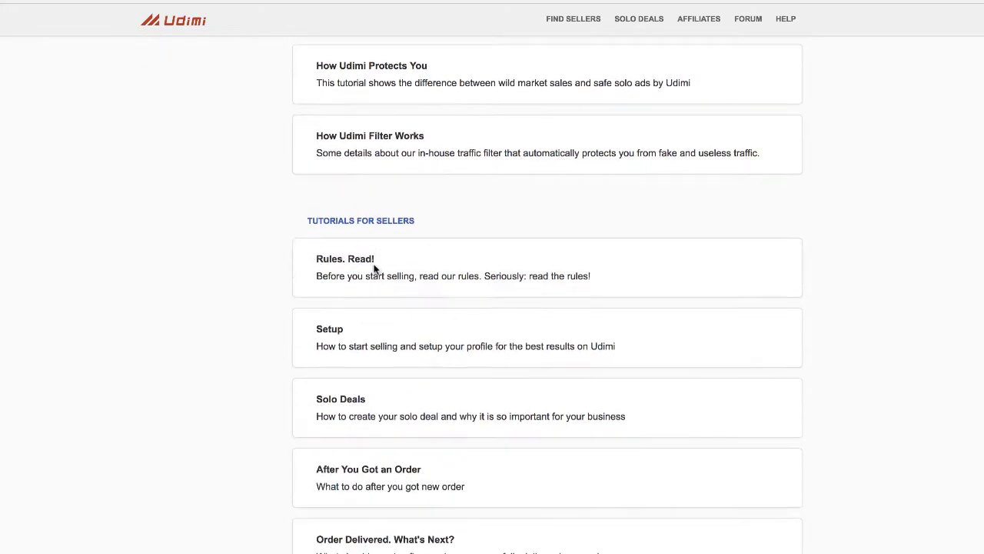
{"action": "left_click", "coordinate": [336, 329]}
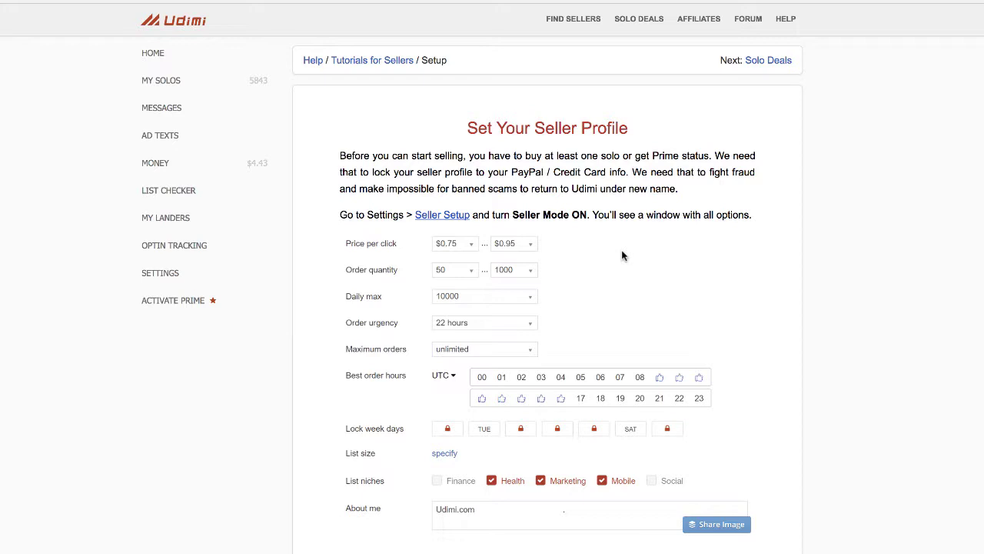
{"action": "scroll", "coordinate": [391, 345], "scroll_direction": "down", "scroll_amount": 1}
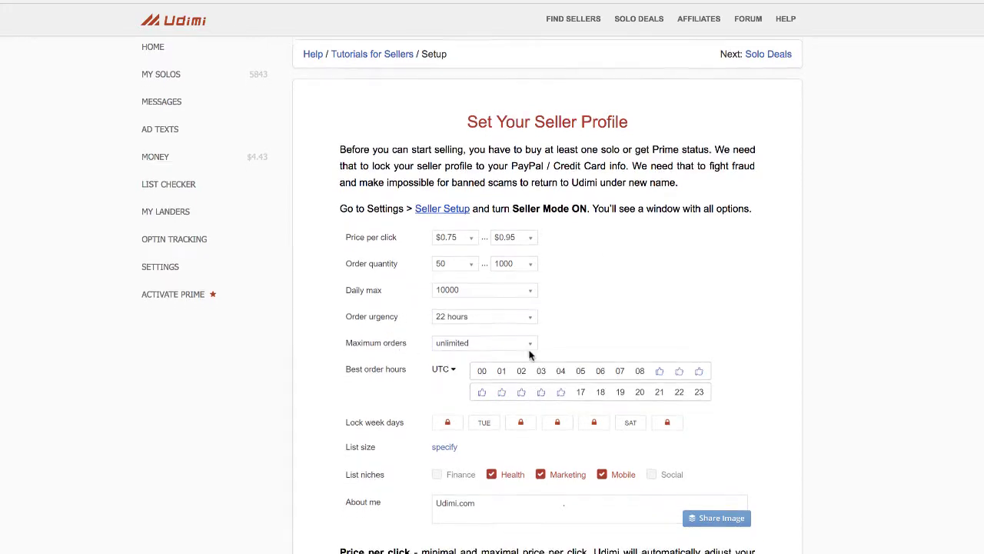
{"action": "scroll", "coordinate": [492, 351], "scroll_direction": "down", "scroll_amount": 1}
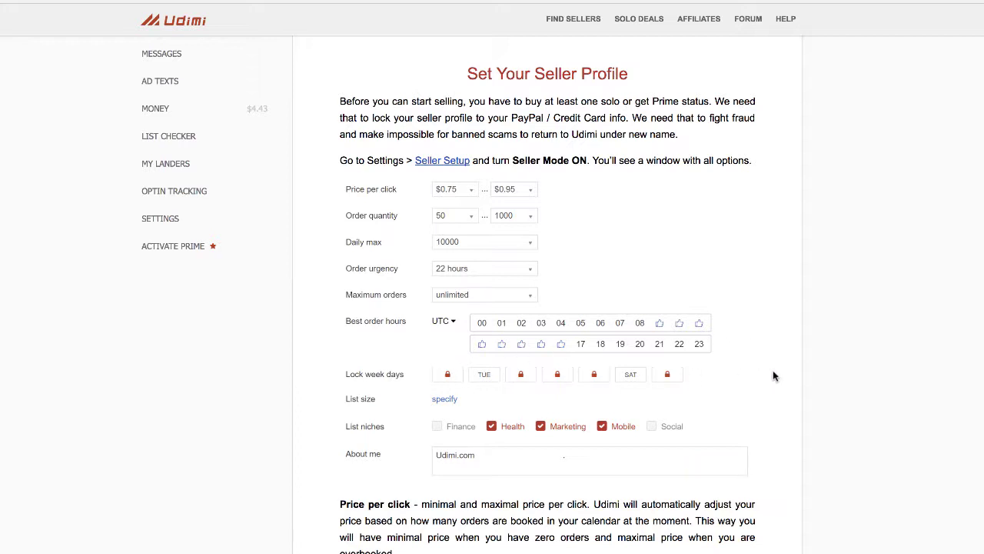
Open the account's general settings and view the available choices for the page after login.
{"action": "left_click", "coordinate": [161, 220]}
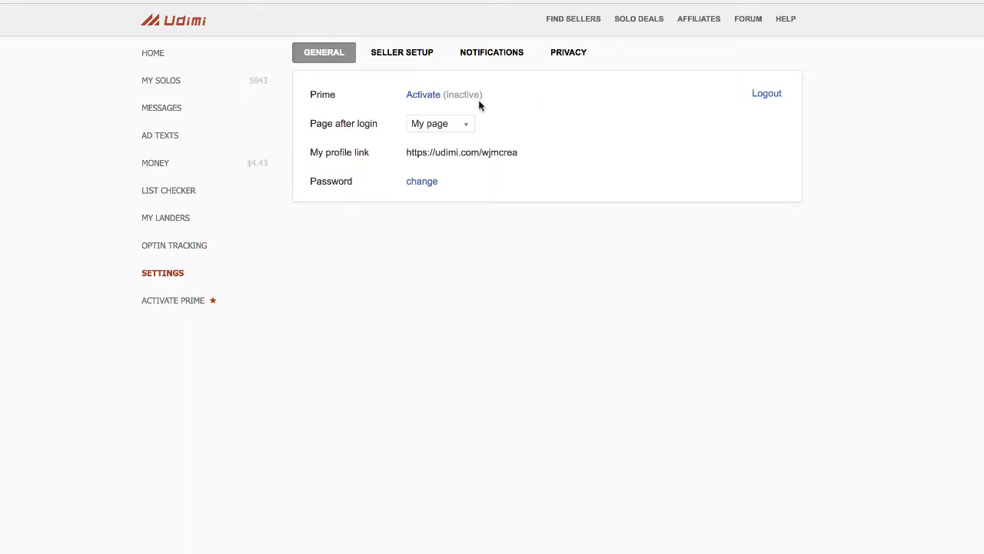
{"action": "left_click", "coordinate": [463, 124]}
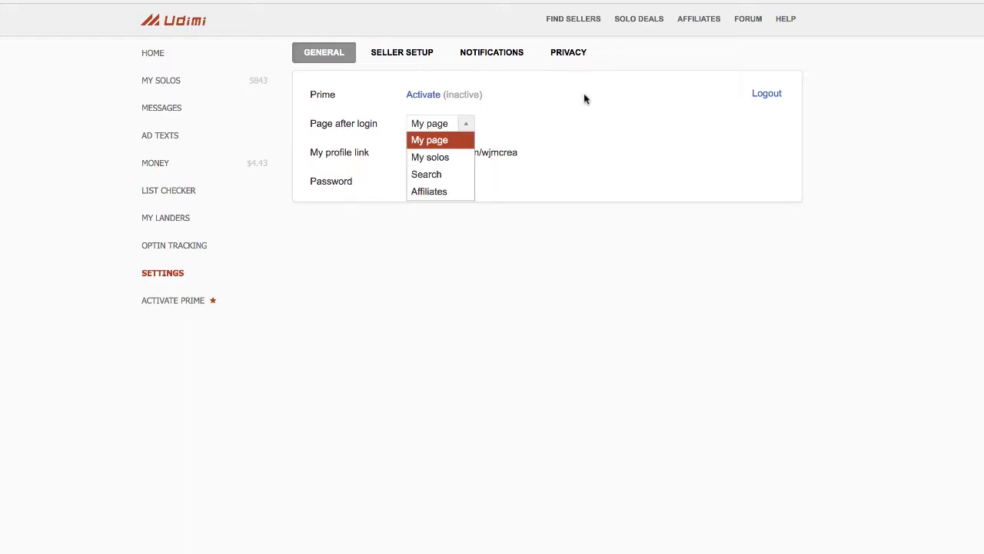
{"action": "left_click", "coordinate": [636, 100]}
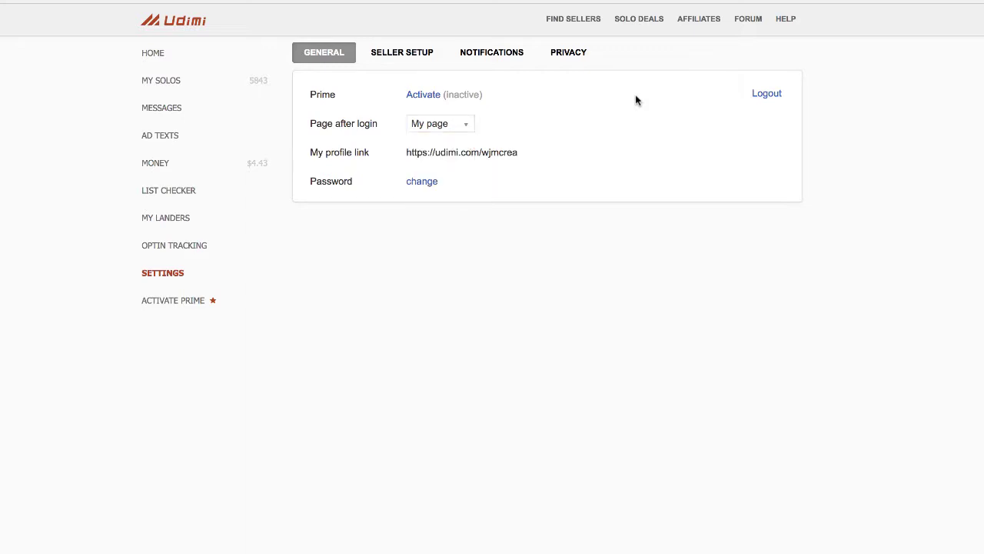
{"action": "left_click", "coordinate": [462, 126]}
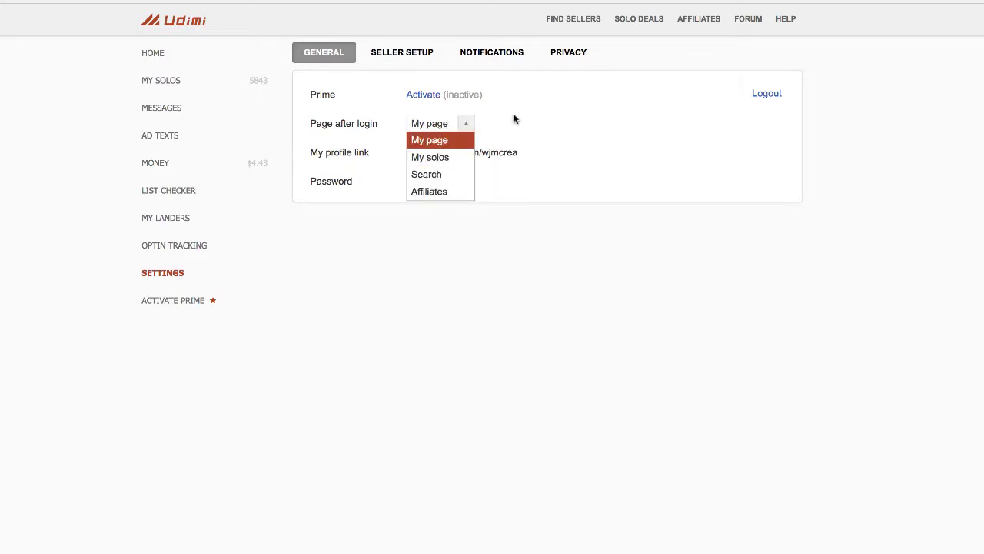
{"action": "left_click", "coordinate": [644, 119]}
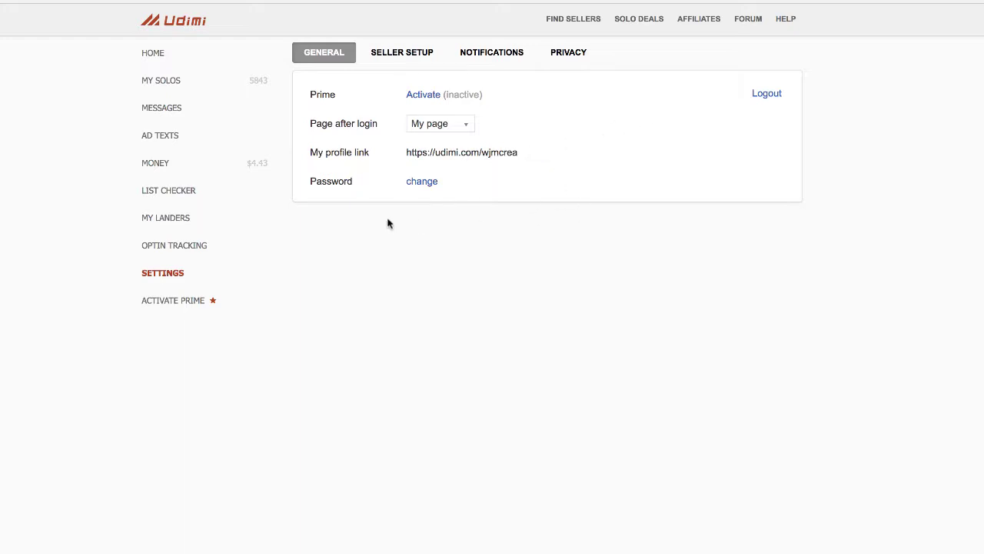
Open the seller setup settings and view the available order urgency choices.
{"action": "left_click", "coordinate": [400, 59]}
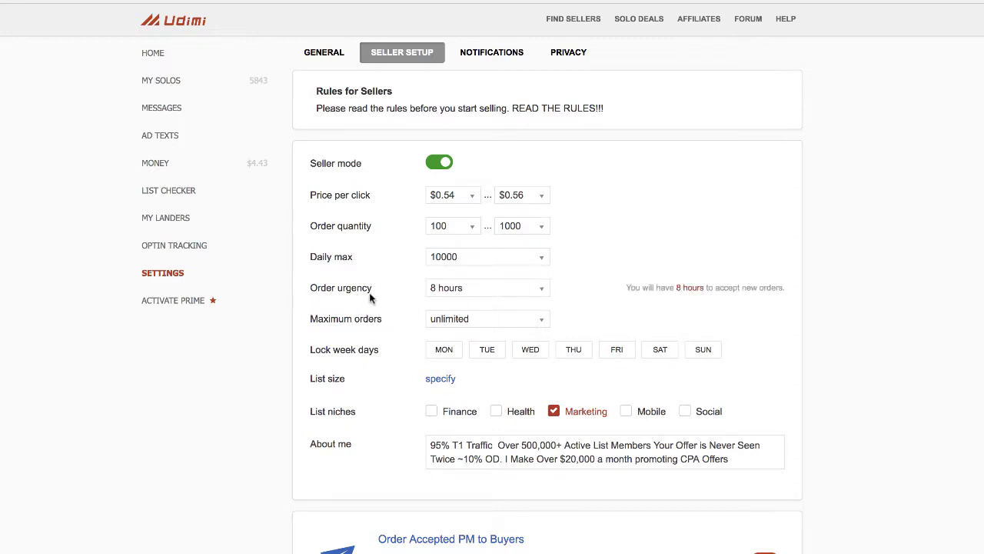
{"action": "left_click", "coordinate": [540, 295]}
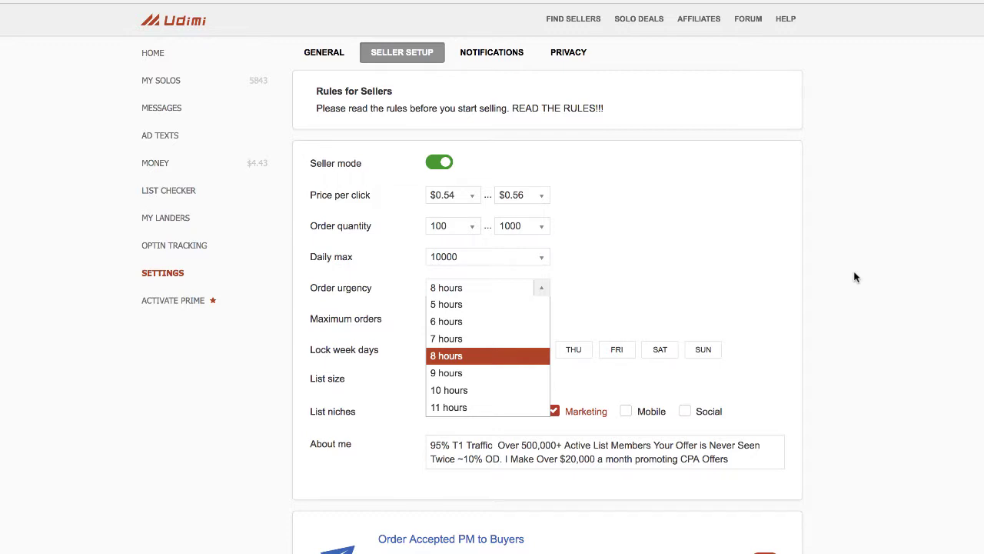
{"action": "left_click", "coordinate": [856, 277]}
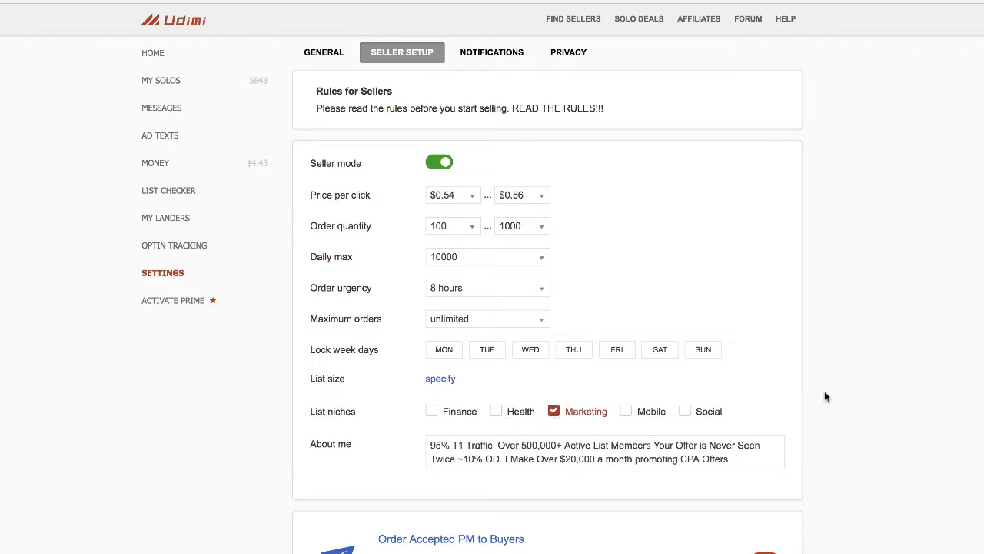
Switch on the Order Accepted PM to Buyers to view its message, and switch it off again.
{"action": "scroll", "coordinate": [766, 373], "scroll_direction": "down", "scroll_amount": 1}
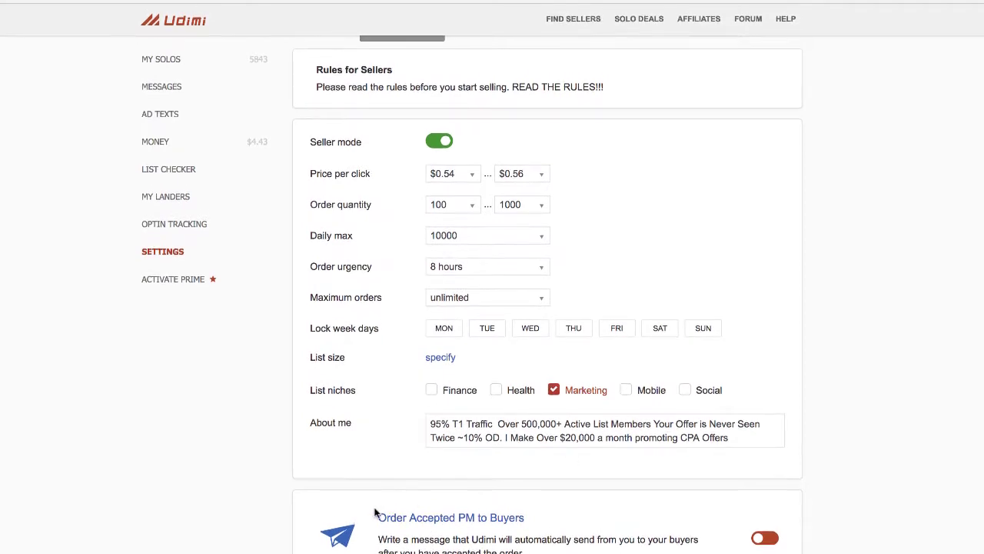
{"action": "scroll", "coordinate": [400, 531], "scroll_direction": "up", "scroll_amount": 1}
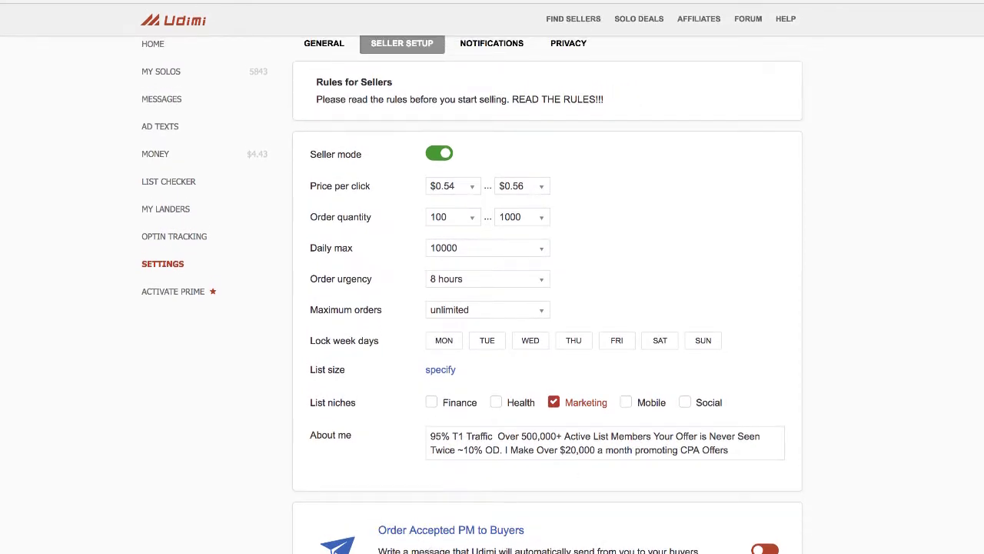
{"action": "left_click", "coordinate": [765, 548]}
{"action": "scroll", "coordinate": [772, 511], "scroll_direction": "down", "scroll_amount": 3}
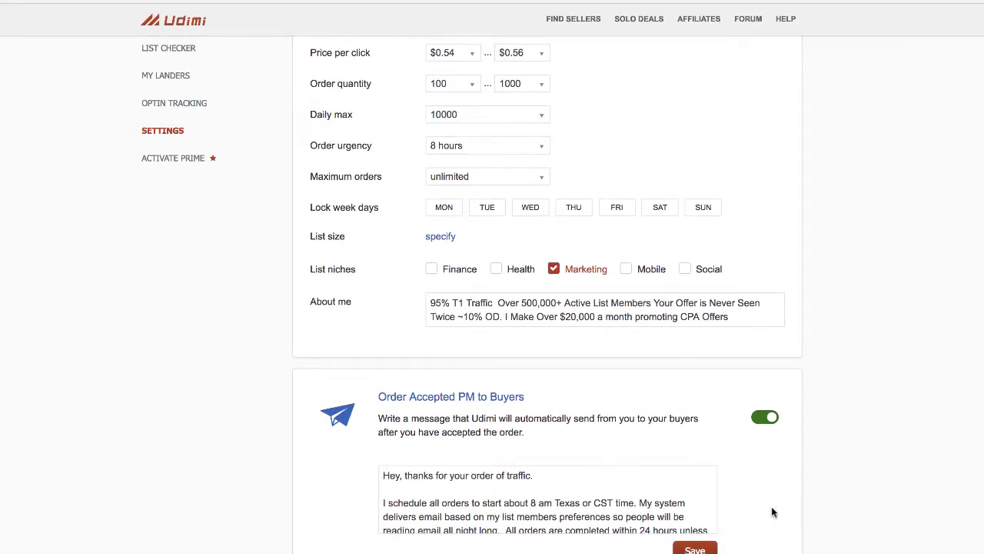
{"action": "scroll", "coordinate": [338, 470], "scroll_direction": "up", "scroll_amount": 3}
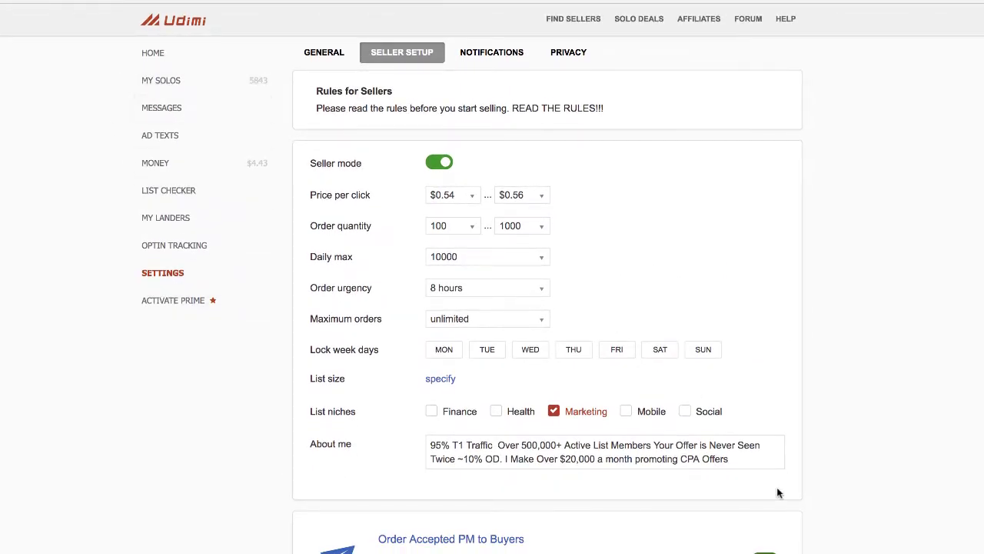
{"action": "scroll", "coordinate": [777, 487], "scroll_direction": "down", "scroll_amount": 1}
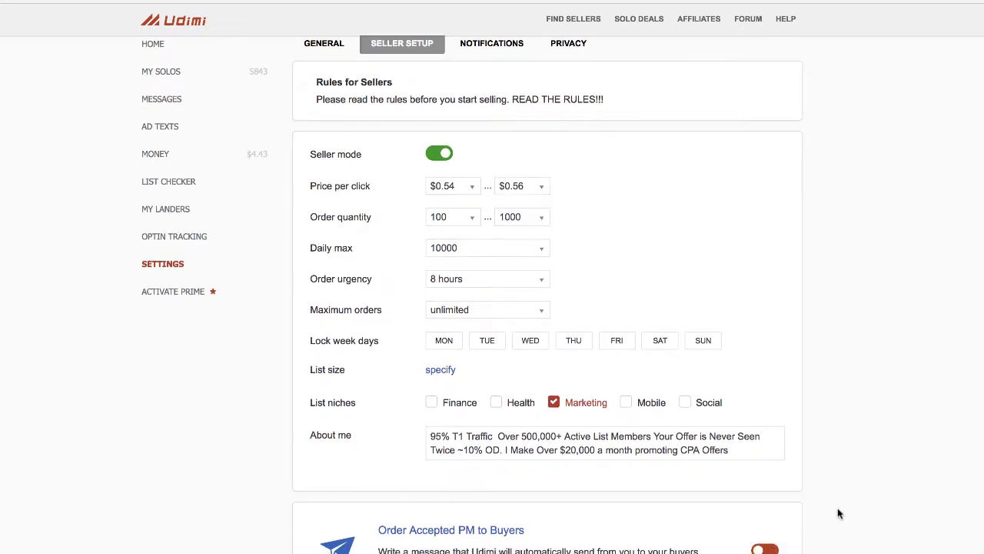
{"action": "scroll", "coordinate": [838, 512], "scroll_direction": "down", "scroll_amount": 1}
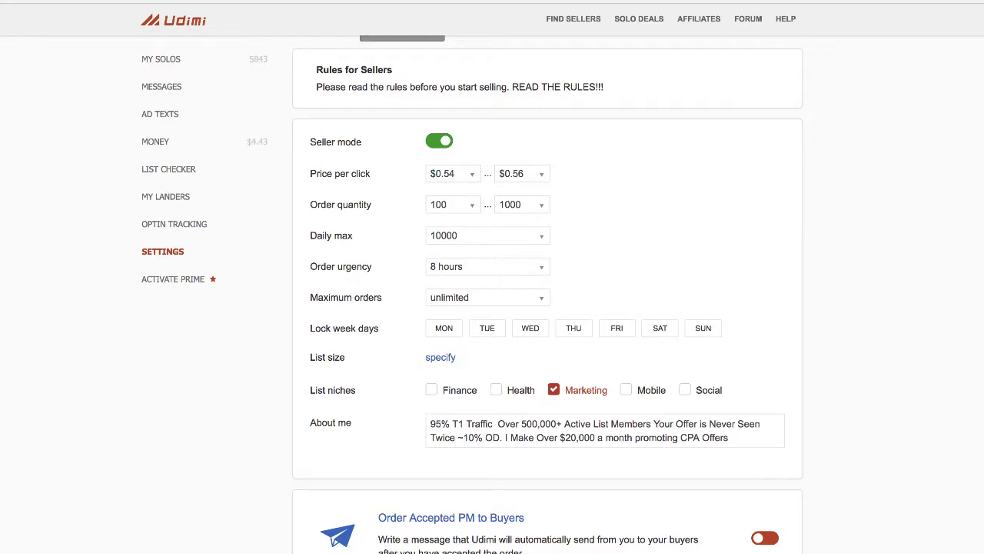
{"action": "scroll", "coordinate": [589, 531], "scroll_direction": "down", "scroll_amount": 3}
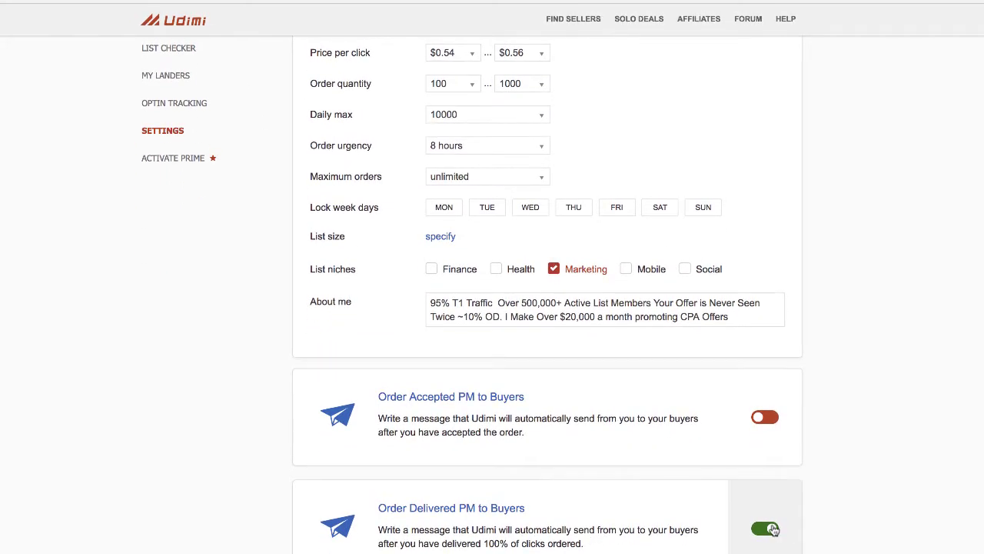
{"action": "scroll", "coordinate": [767, 532], "scroll_direction": "up", "scroll_amount": 3}
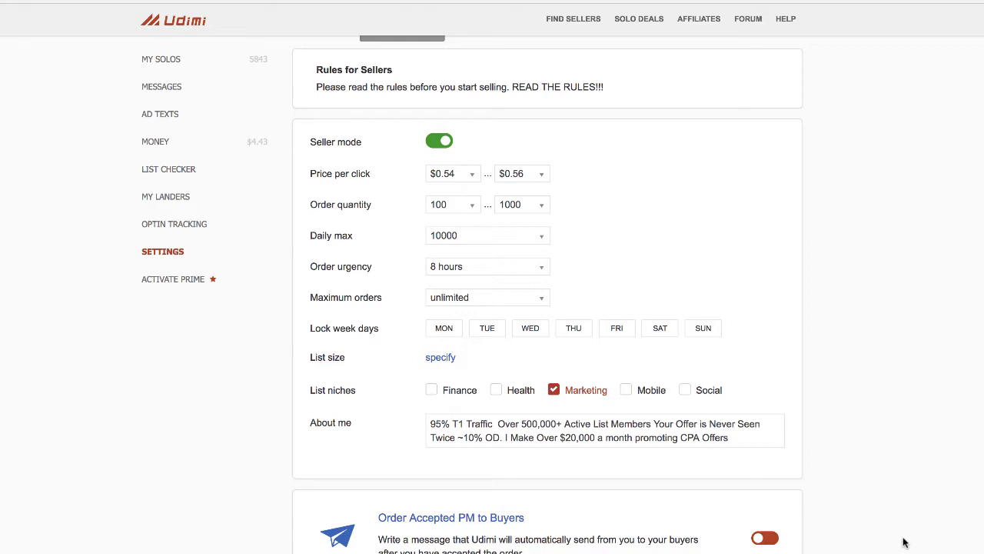
{"action": "scroll", "coordinate": [904, 543], "scroll_direction": "up", "scroll_amount": 1}
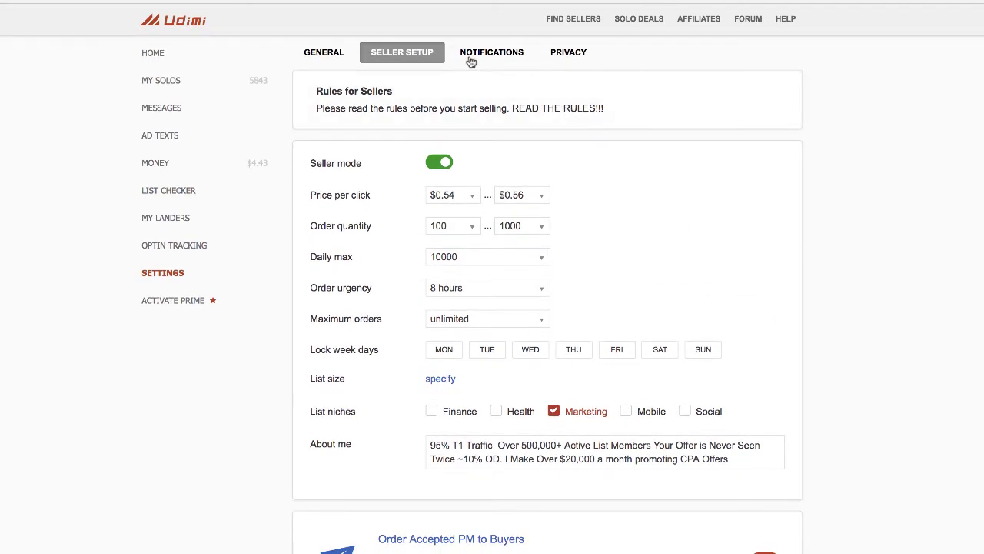
Review the notification settings for affiliates, buyers, sellers and miscellaneous events.
{"action": "left_click", "coordinate": [472, 60]}
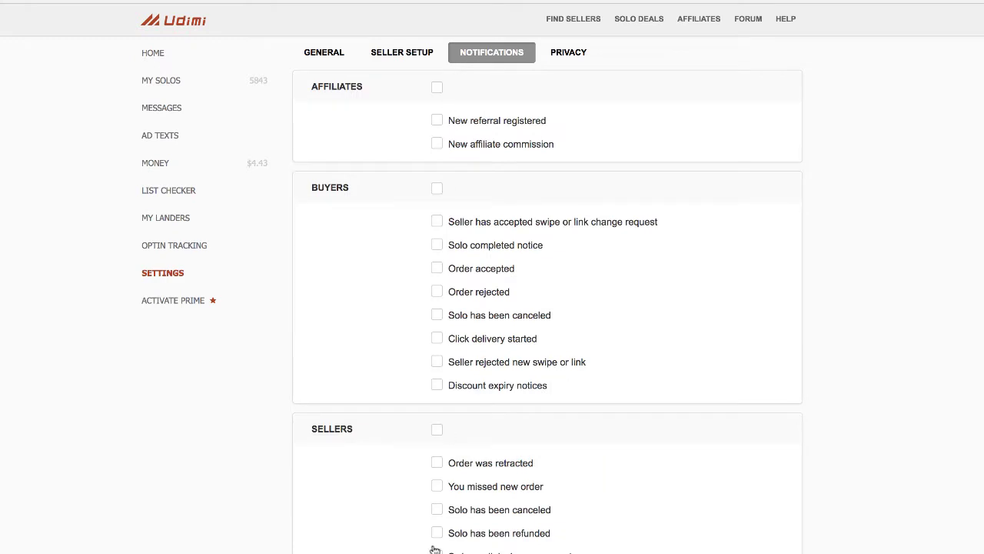
{"action": "scroll", "coordinate": [644, 446], "scroll_direction": "down", "scroll_amount": 5}
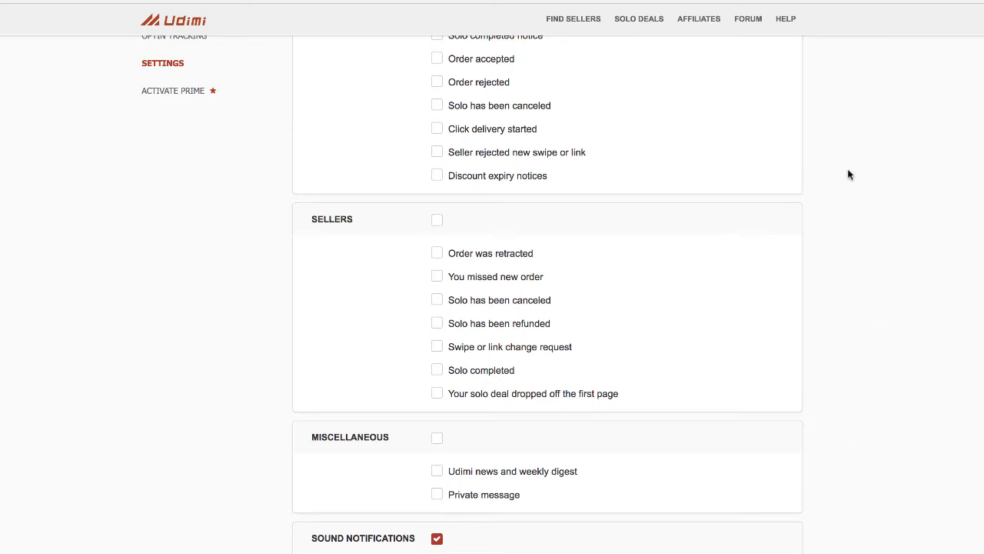
{"action": "scroll", "coordinate": [780, 369], "scroll_direction": "up", "scroll_amount": 5}
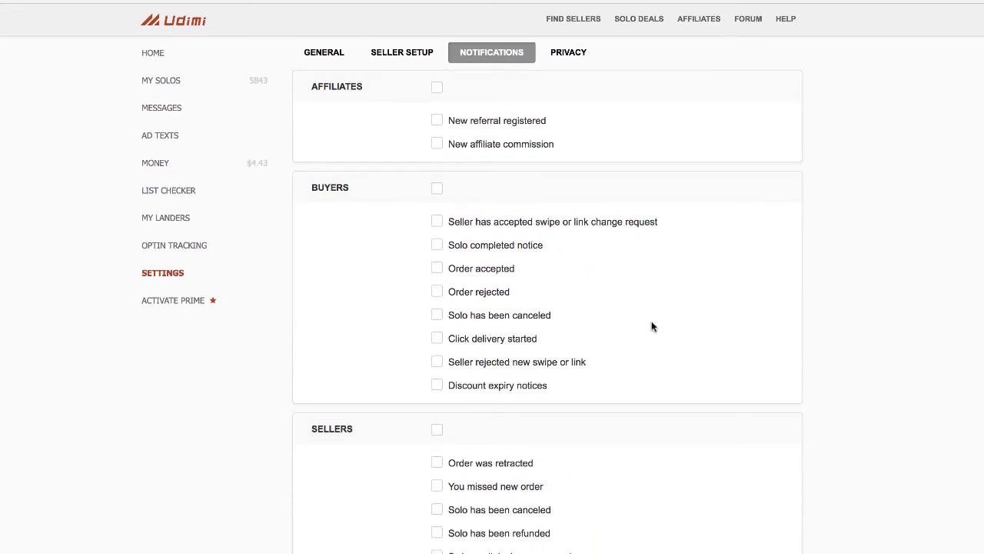
View the privacy options for hiding the account name, and return to the general settings.
{"action": "left_click", "coordinate": [568, 52]}
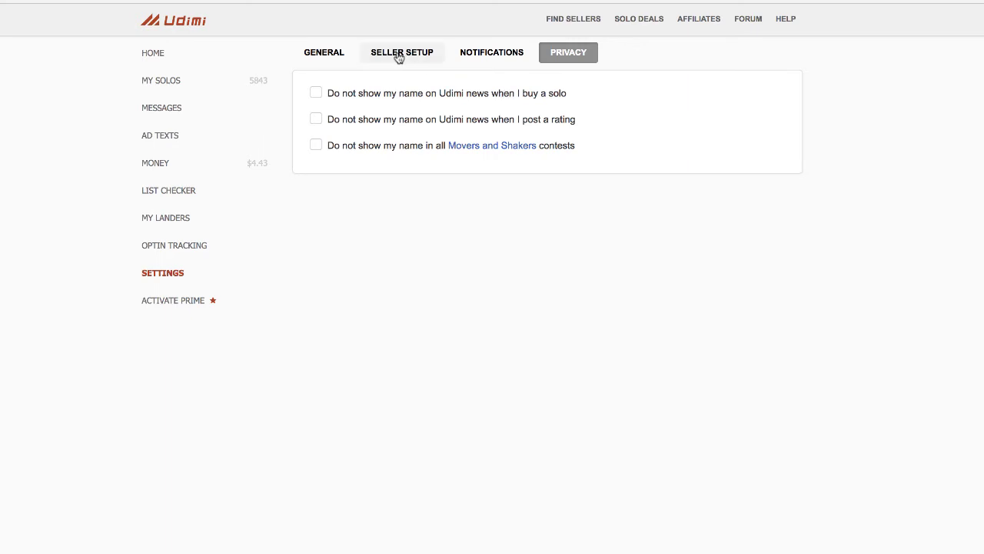
{"action": "left_click", "coordinate": [316, 52]}
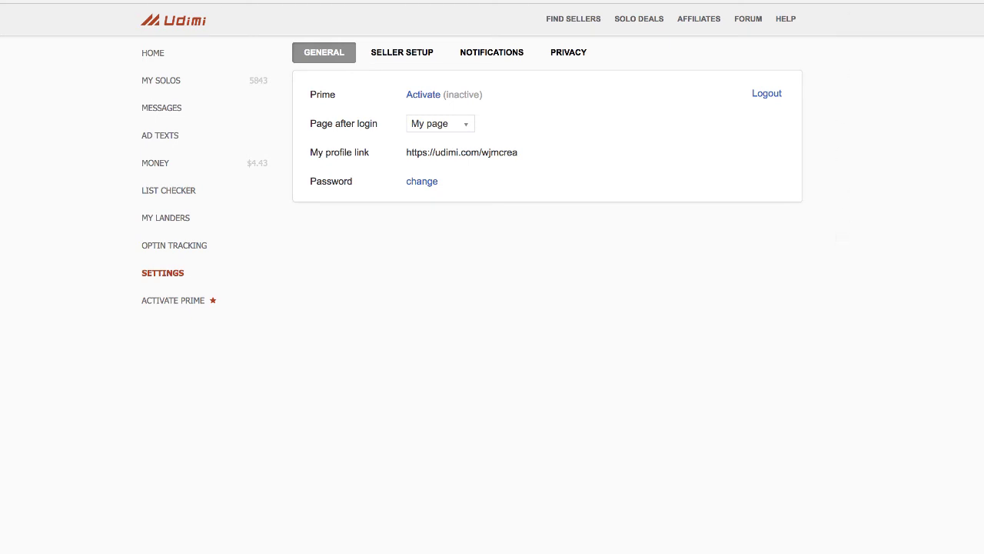
{"action": "mouse_move", "coordinate": [841, 2]}
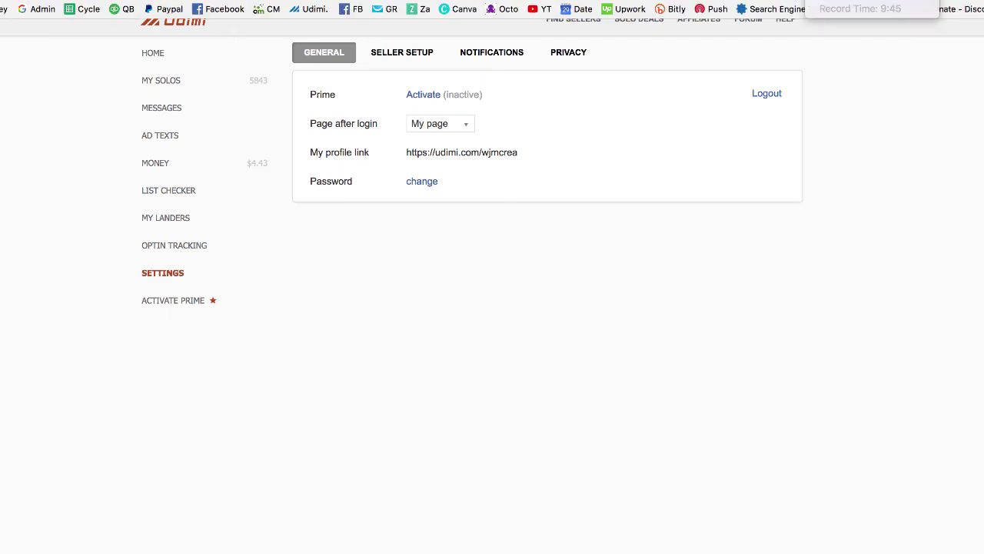